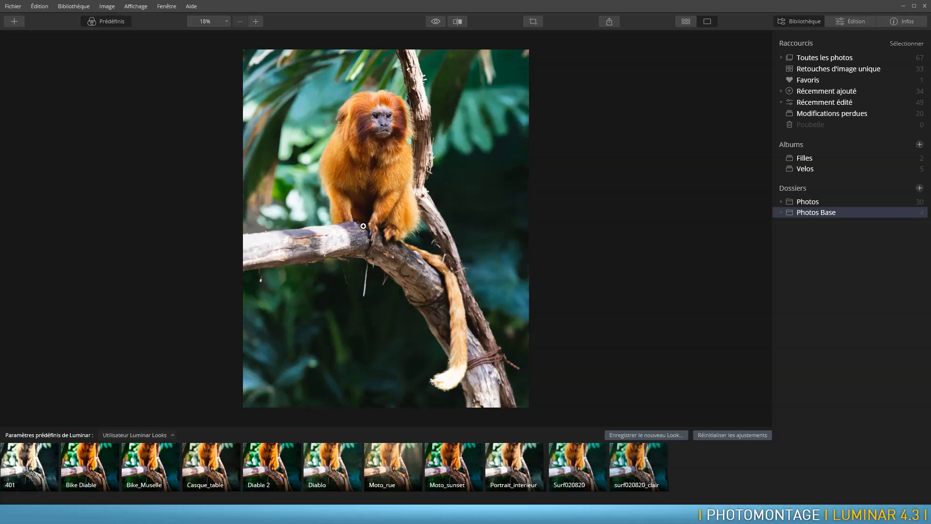
Add the fox photo from folder 1 as a new image layer above the monkey photo
{"action": "left_click_drag", "start_coordinate": [365, 241], "coordinate": [400, 245]}
{"action": "left_click", "coordinate": [849, 21]}
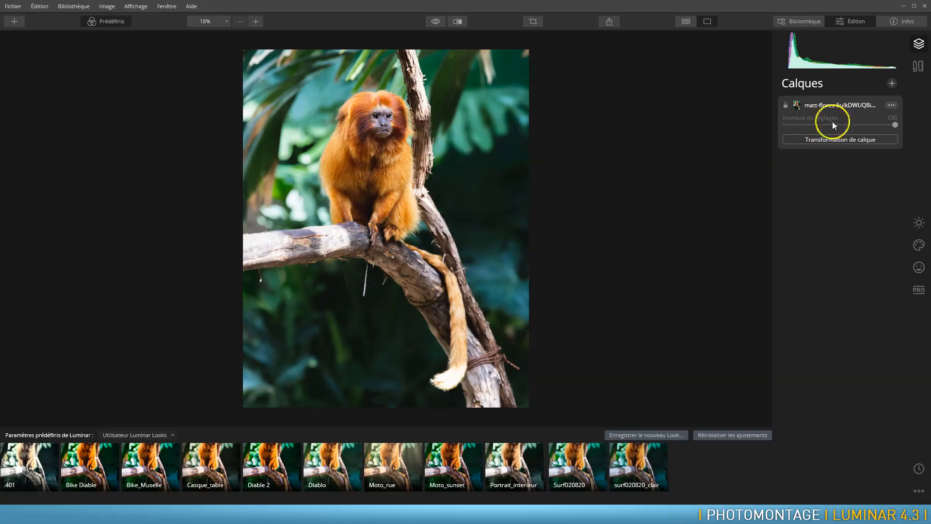
{"action": "left_click", "coordinate": [892, 84]}
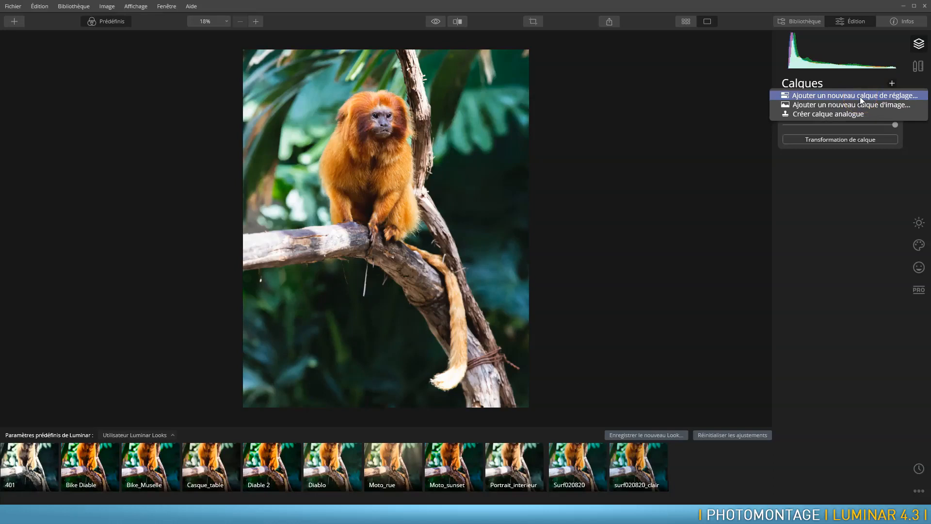
{"action": "left_click", "coordinate": [849, 104]}
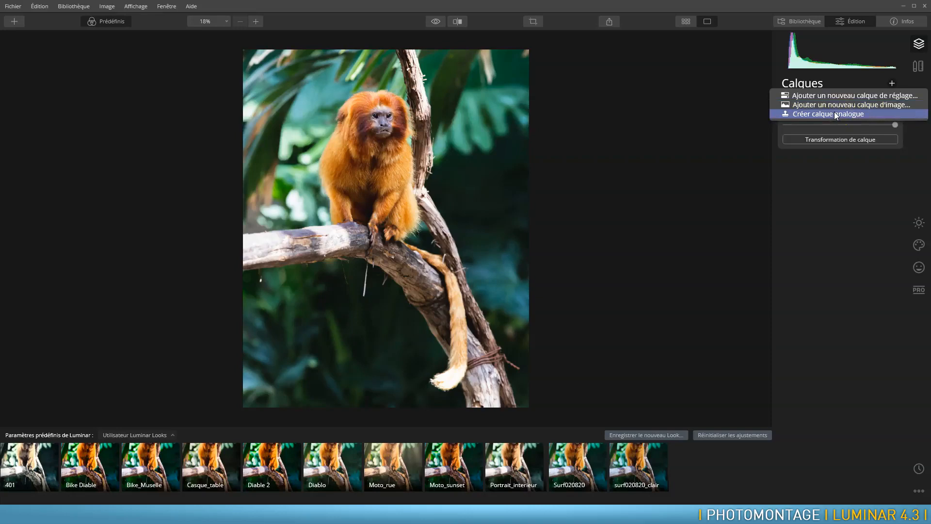
{"action": "left_click", "coordinate": [848, 105]}
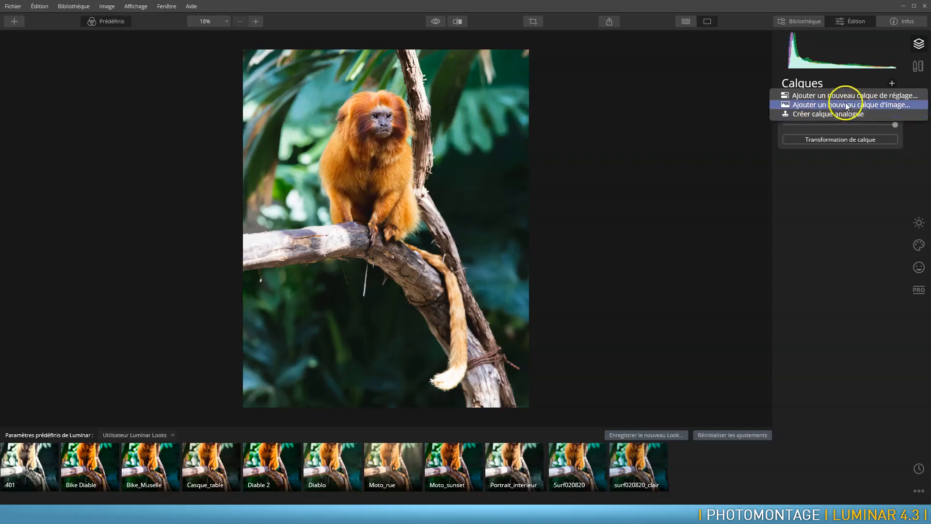
{"action": "left_click", "coordinate": [850, 106]}
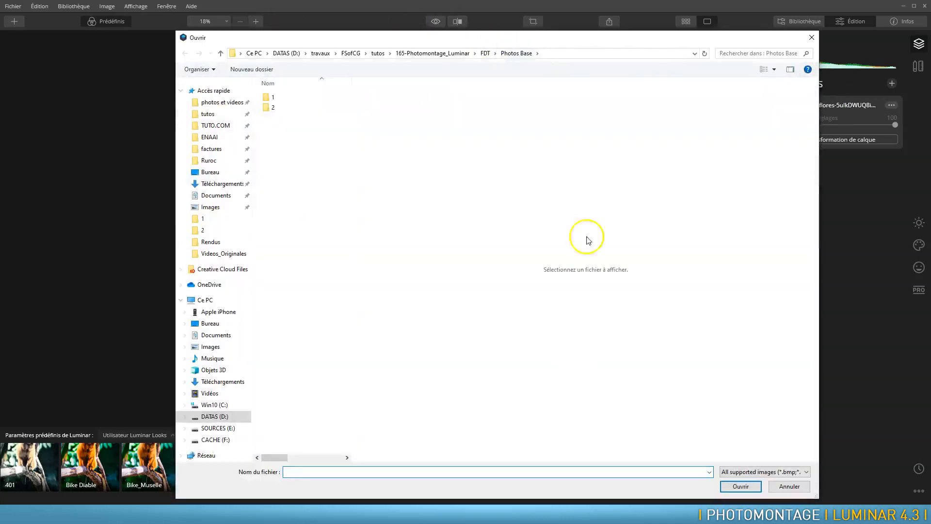
{"action": "double_click", "coordinate": [266, 102]}
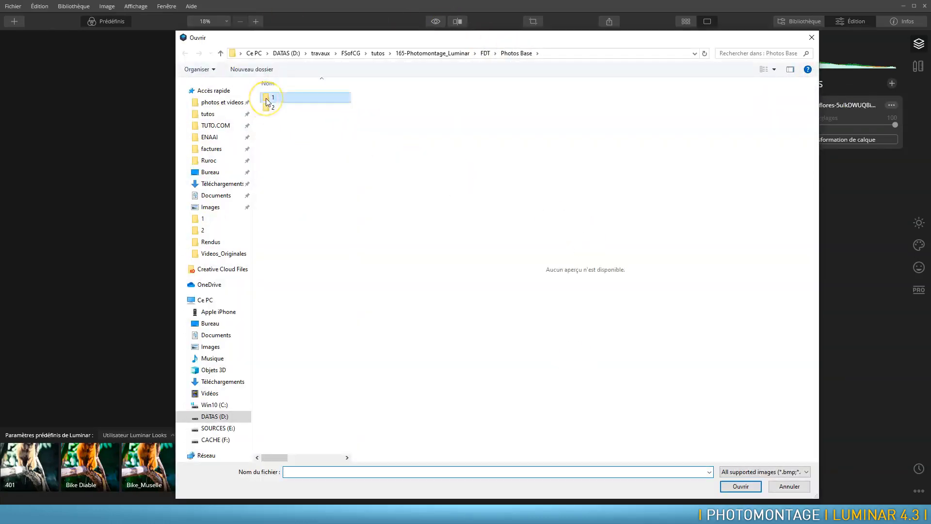
{"action": "left_click", "coordinate": [296, 182]}
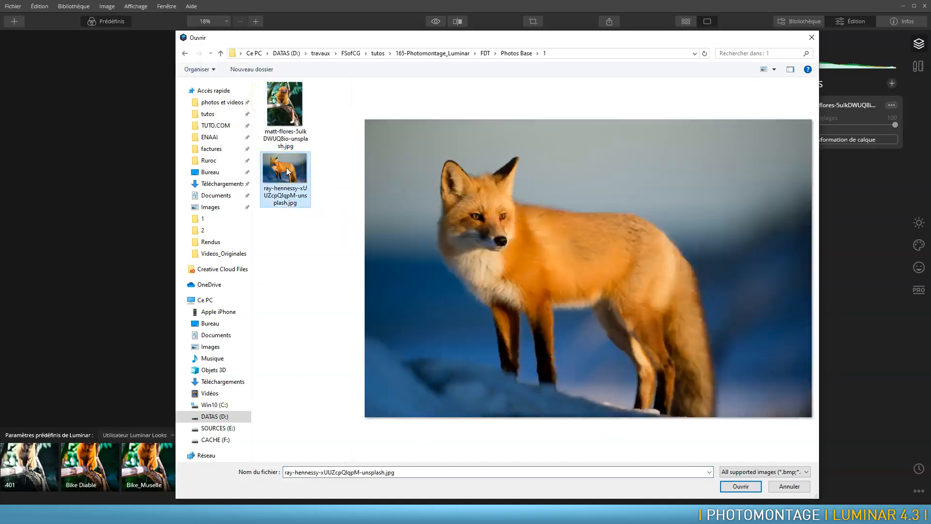
{"action": "left_click", "coordinate": [743, 486]}
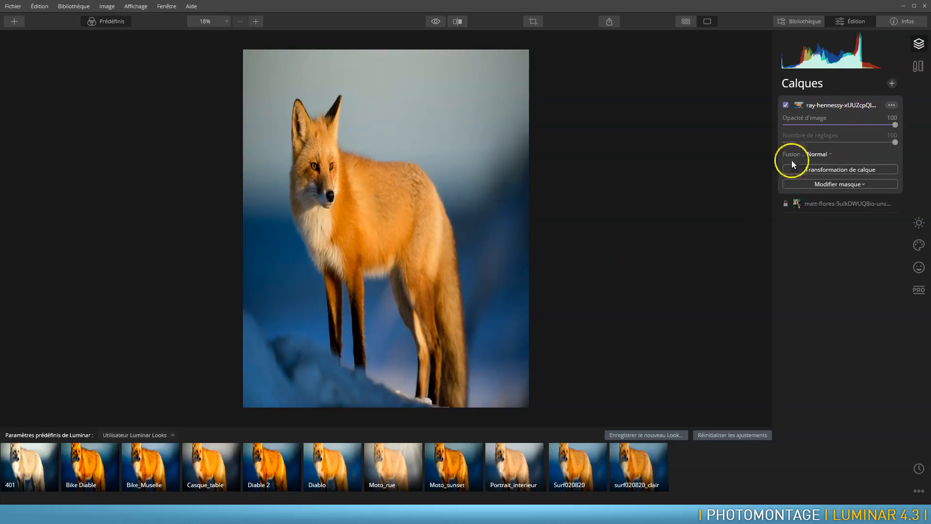
Rename the fox image layer as "tete renard"
{"action": "left_click", "coordinate": [892, 105]}
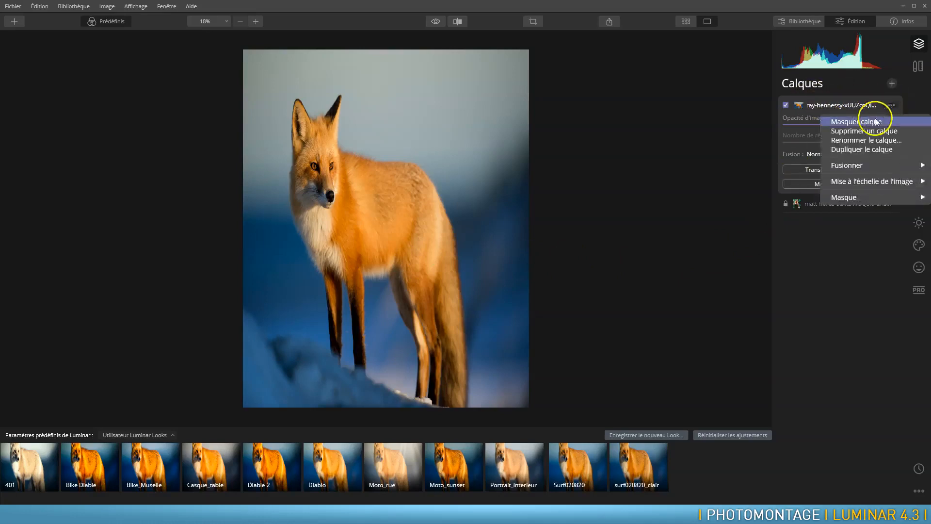
{"action": "left_click", "coordinate": [862, 140]}
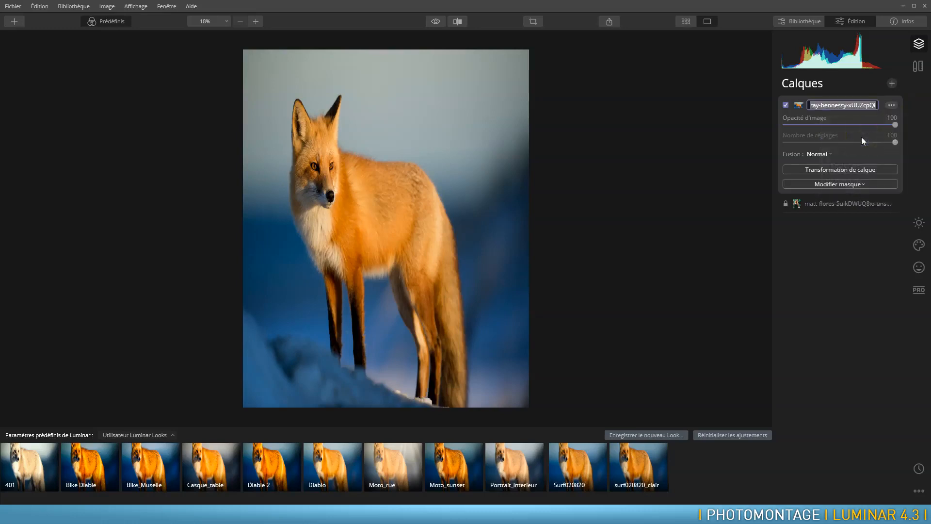
{"action": "type", "text": "tete renard"}
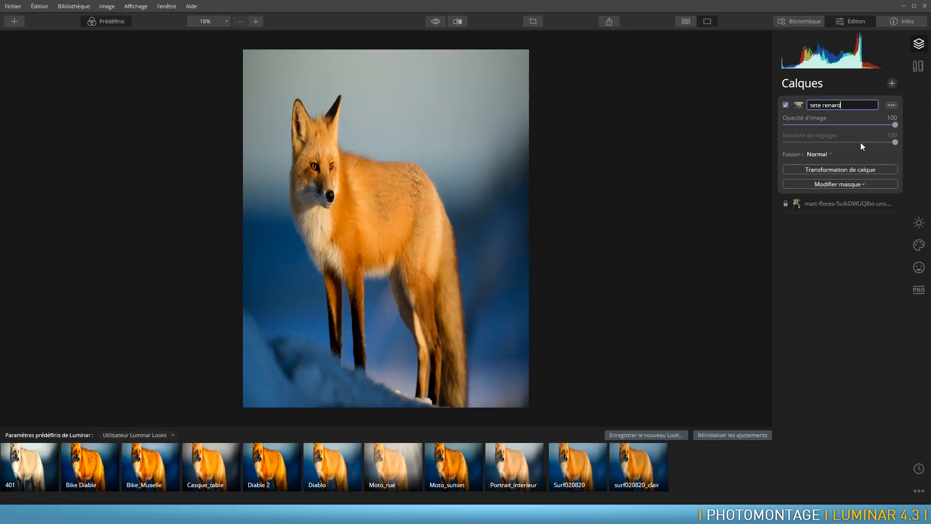
{"action": "key", "text": "Return"}
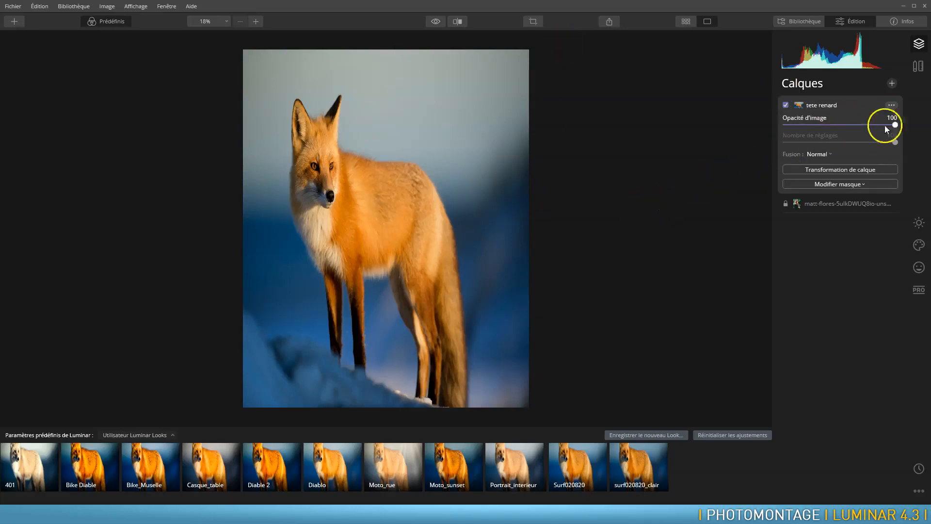
{"action": "left_click_drag", "start_coordinate": [898, 124], "coordinate": [917, 138]}
{"action": "left_click", "coordinate": [849, 169]}
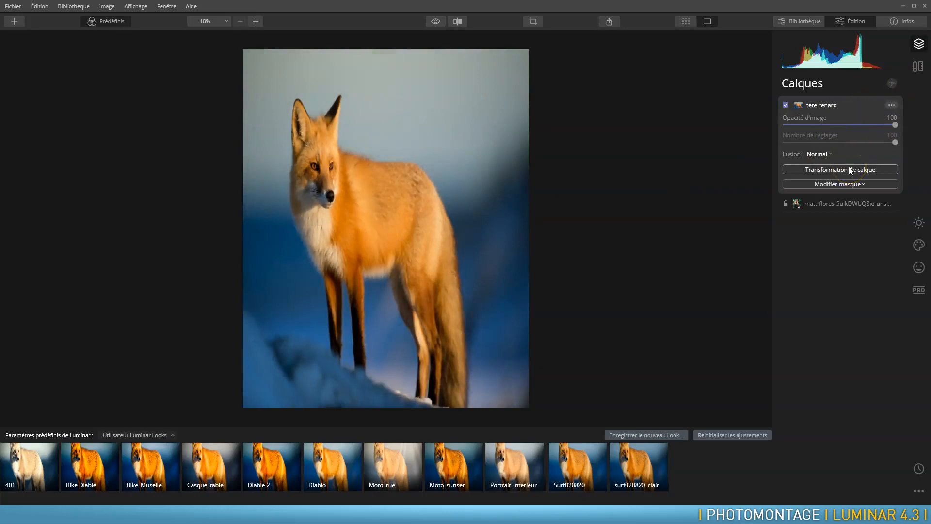
{"action": "left_click", "coordinate": [837, 183]}
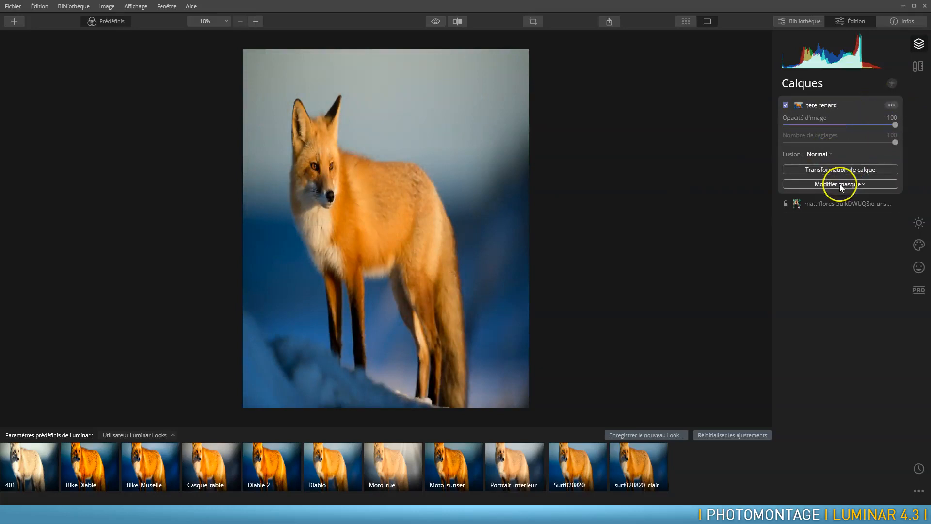
{"action": "left_click", "coordinate": [408, 93]}
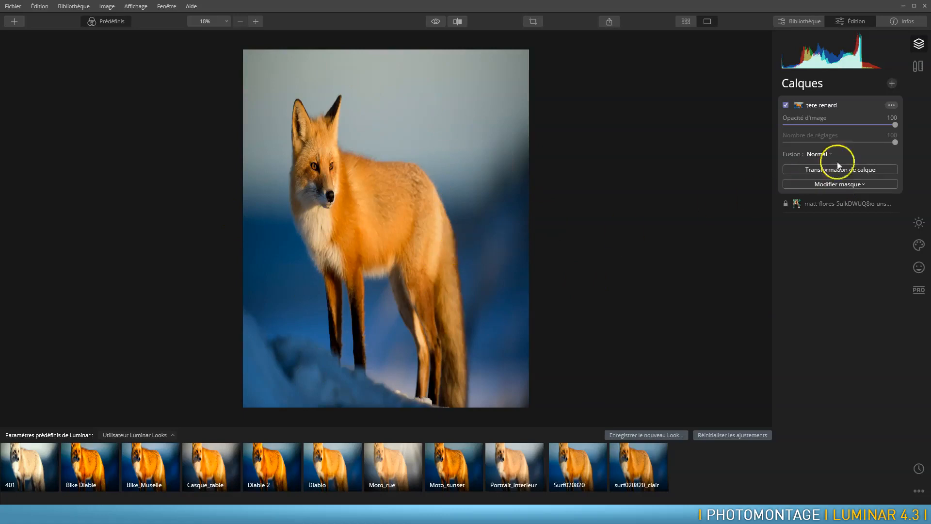
Try the "Mettre à l'échelle pour ajuster" image scaling on the tete renard layer
{"action": "left_click", "coordinate": [892, 106]}
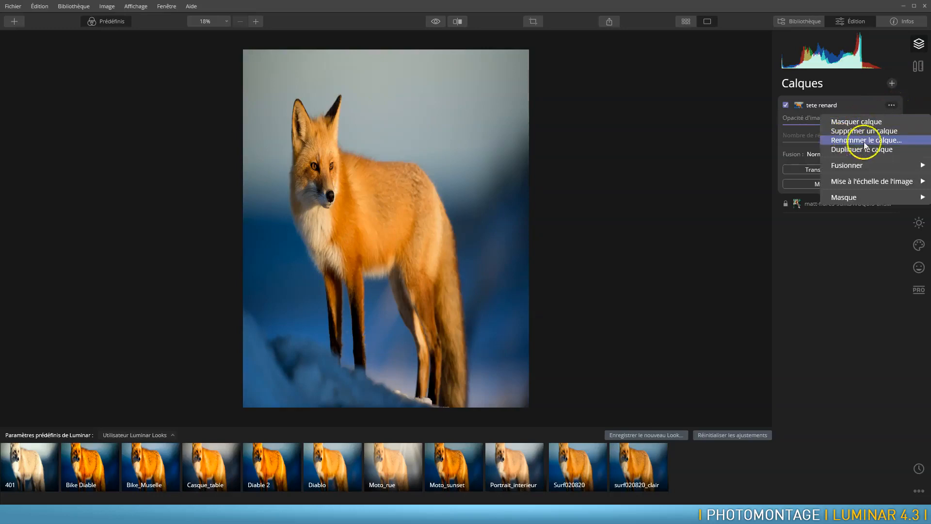
{"action": "left_click", "coordinate": [861, 182]}
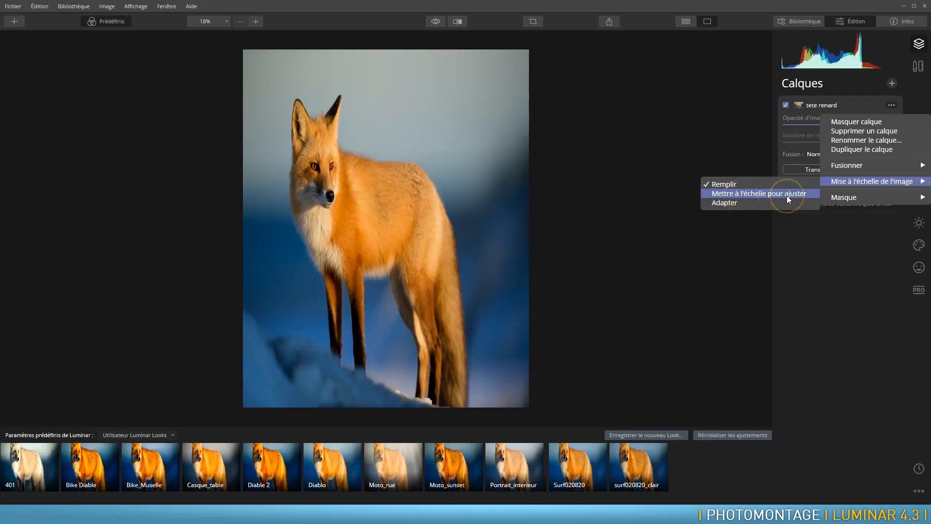
{"action": "left_click", "coordinate": [740, 194]}
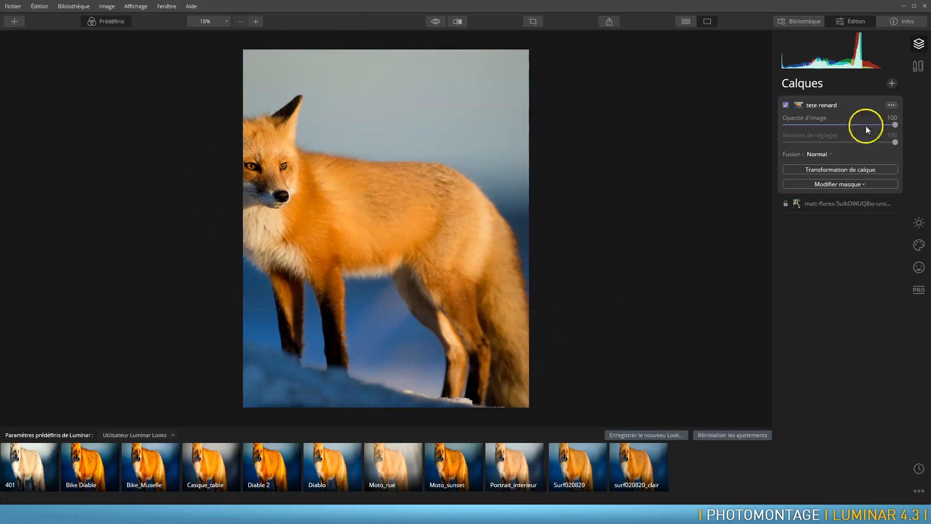
Set the tete renard layer's image scaling to Adapter and lower its image opacity to 61
{"action": "left_click", "coordinate": [892, 105]}
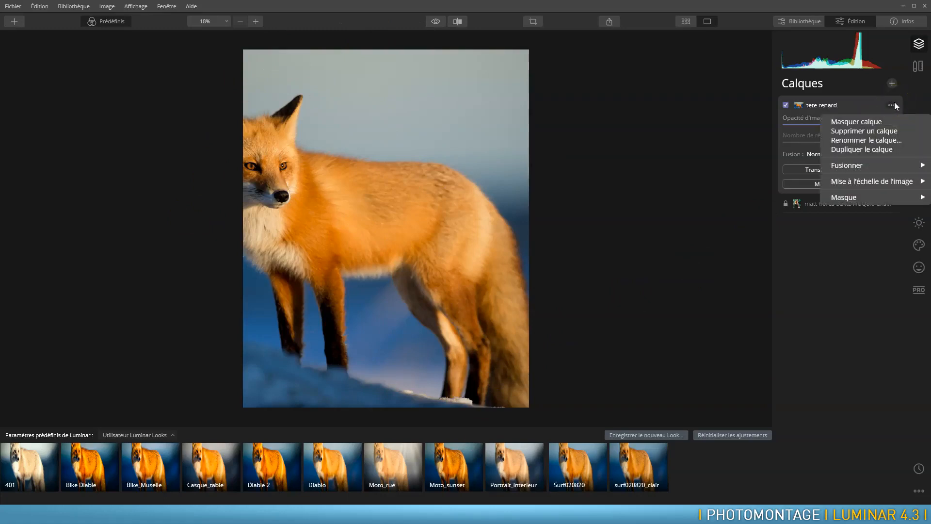
{"action": "mouse_move", "coordinate": [873, 181]}
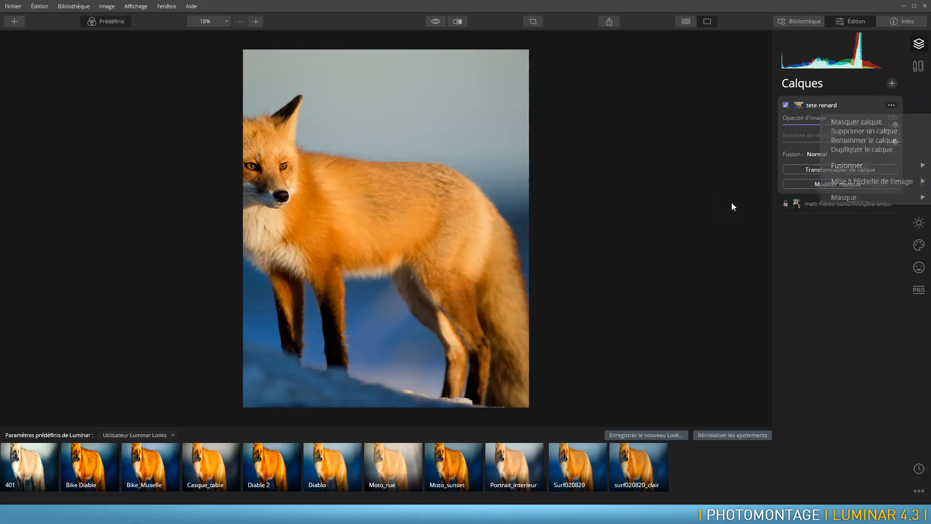
{"action": "left_click", "coordinate": [733, 206]}
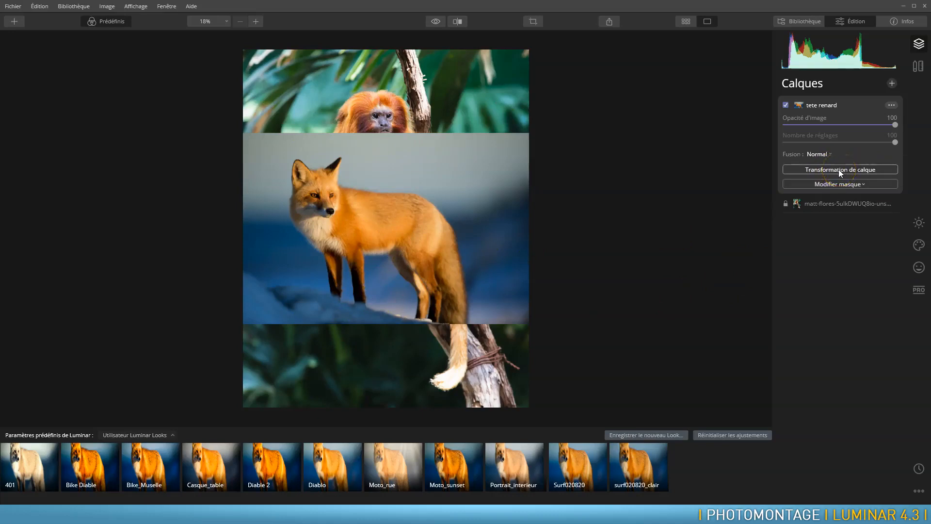
{"action": "left_click_drag", "start_coordinate": [895, 125], "coordinate": [853, 127]}
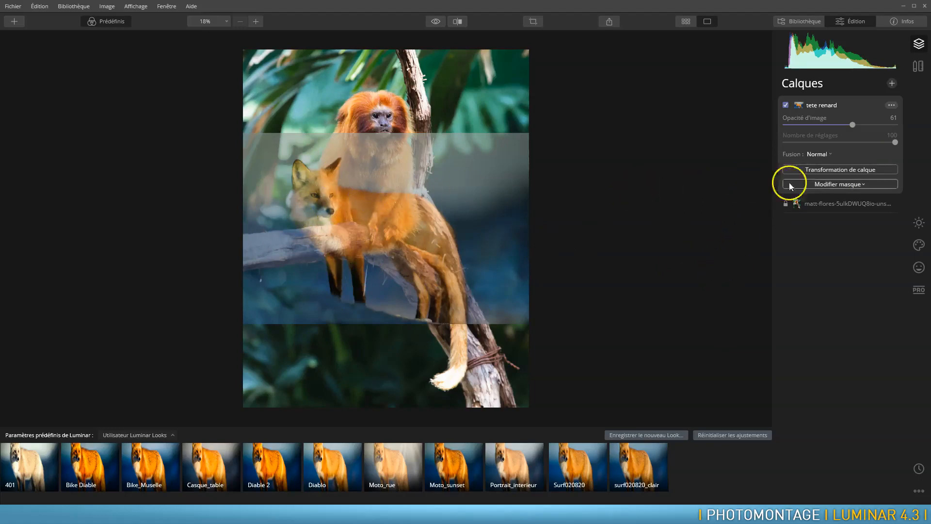
Transform the fox layer by mirroring it horizontally and moving it to the lower left of the monkey photo
{"action": "left_click", "coordinate": [838, 170]}
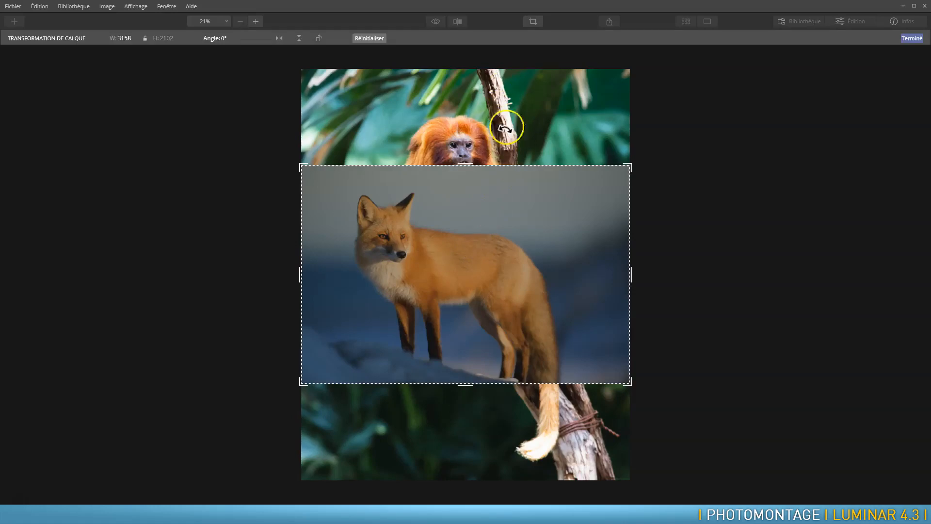
{"action": "left_click_drag", "start_coordinate": [499, 195], "coordinate": [500, 294]}
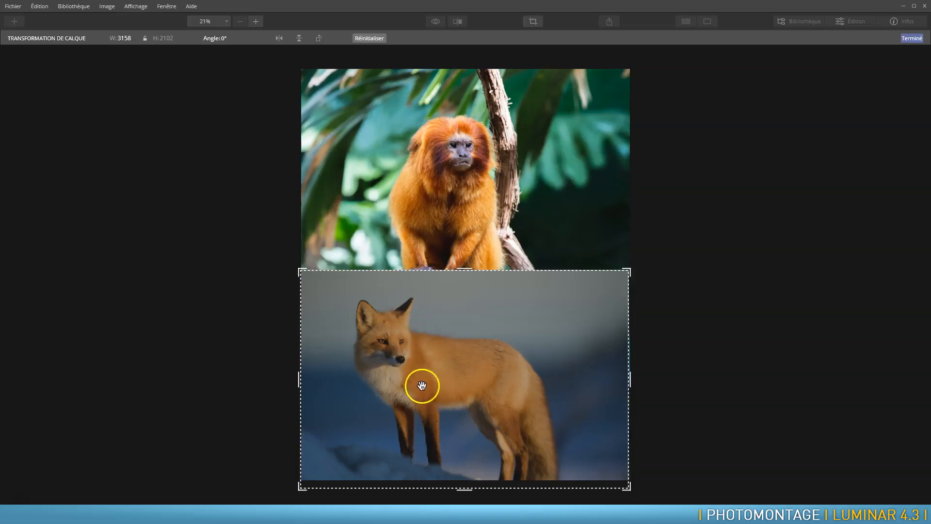
{"action": "left_click_drag", "start_coordinate": [405, 368], "coordinate": [421, 333]}
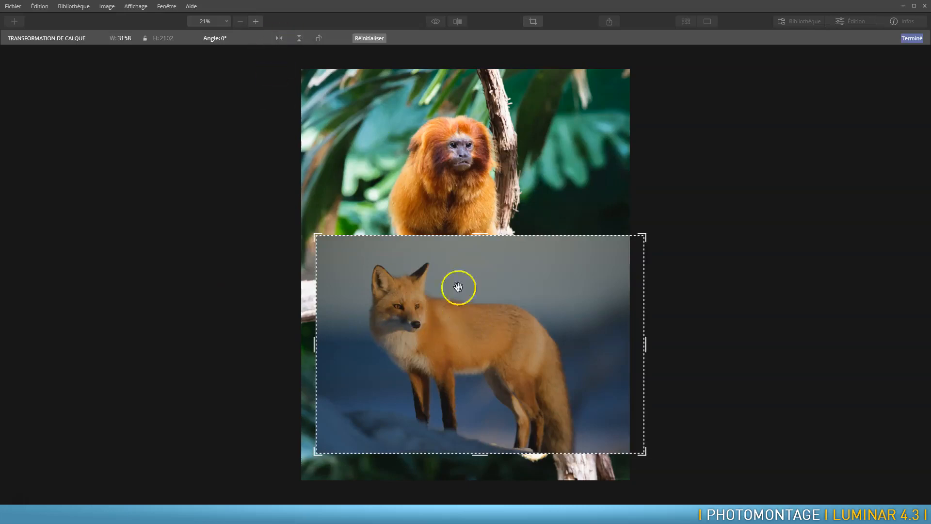
{"action": "left_click", "coordinate": [279, 38]}
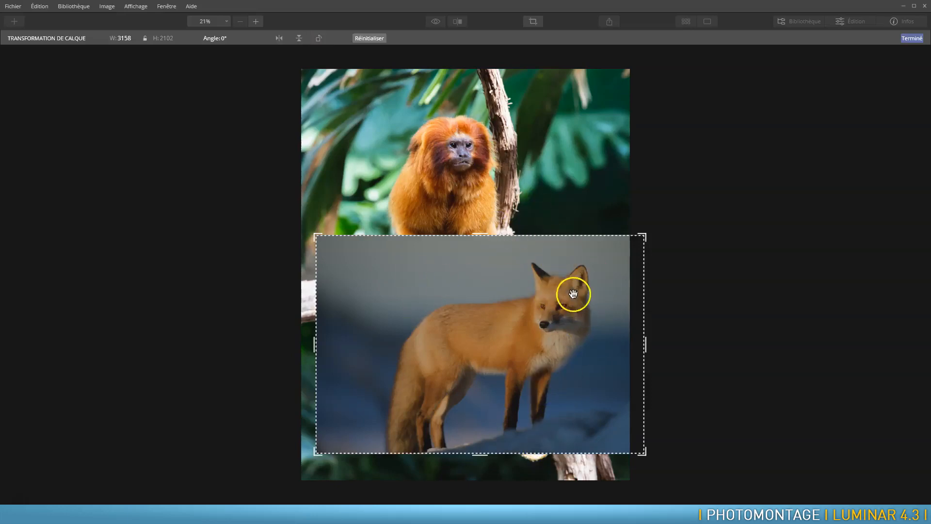
{"action": "left_click", "coordinate": [279, 38]}
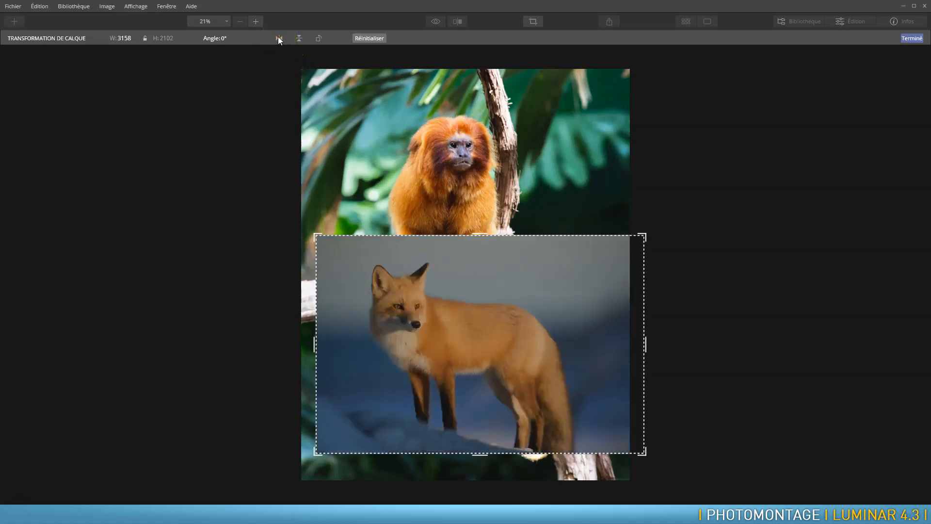
{"action": "left_click", "coordinate": [279, 38]}
{"action": "left_click_drag", "start_coordinate": [495, 357], "coordinate": [406, 379]}
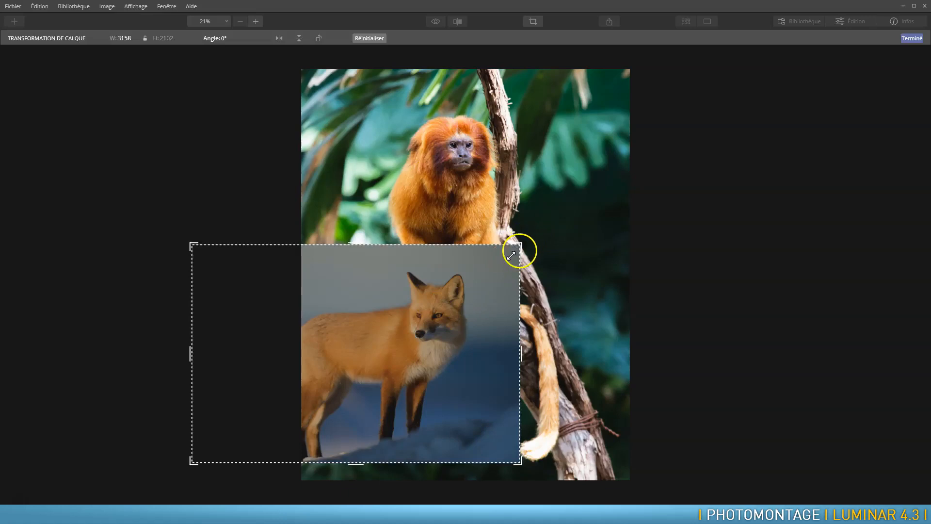
{"action": "left_click_drag", "start_coordinate": [395, 325], "coordinate": [376, 341]}
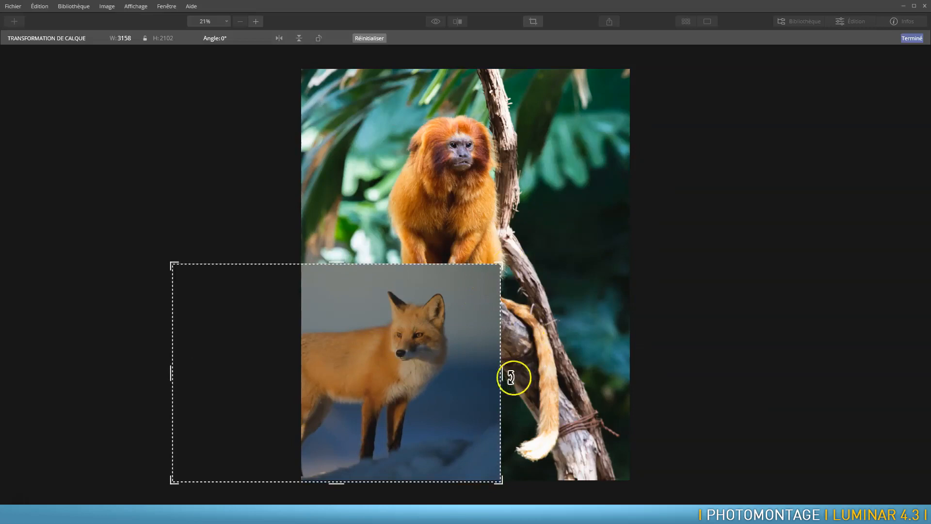
Enlarge the fox layer to a width of about 4133 with locked proportions, tilting it about 1°
{"action": "mouse_move", "coordinate": [504, 373]}
{"action": "left_mouse_down"}
{"action": "mouse_move", "coordinate": [627, 373]}
{"action": "mouse_move", "coordinate": [500, 373]}
{"action": "left_mouse_up"}
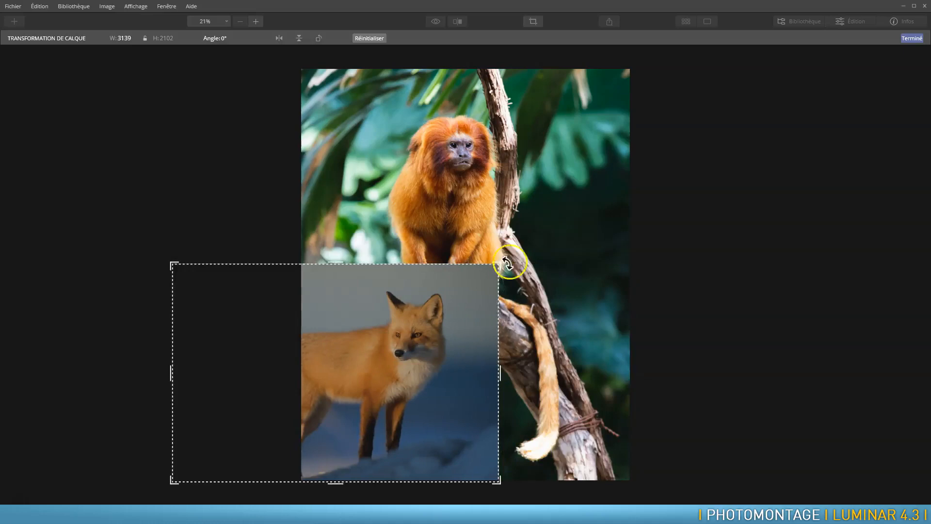
{"action": "mouse_move", "coordinate": [509, 256]}
{"action": "left_mouse_down"}
{"action": "mouse_move", "coordinate": [499, 368]}
{"action": "mouse_move", "coordinate": [526, 301]}
{"action": "mouse_move", "coordinate": [519, 248]}
{"action": "left_mouse_up"}
{"action": "left_click_drag", "start_coordinate": [494, 265], "coordinate": [598, 242]}
{"action": "left_click_drag", "start_coordinate": [623, 291], "coordinate": [628, 297]}
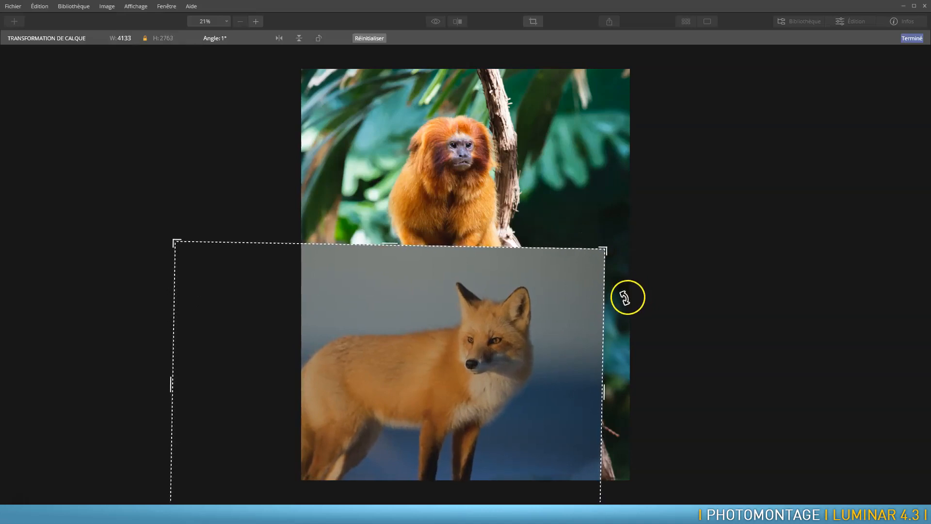
Straighten the fox layer to 0°, place its head over the monkey's head and apply the transformation
{"action": "left_click_drag", "start_coordinate": [509, 370], "coordinate": [480, 189]}
{"action": "left_click_drag", "start_coordinate": [584, 206], "coordinate": [592, 199]}
{"action": "left_click_drag", "start_coordinate": [513, 204], "coordinate": [399, 193]}
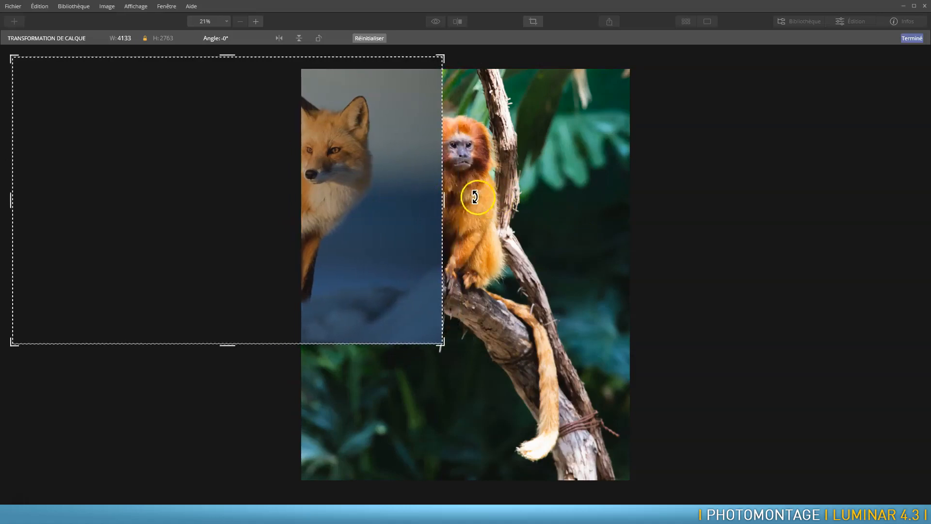
{"action": "left_click_drag", "start_coordinate": [355, 206], "coordinate": [488, 192]}
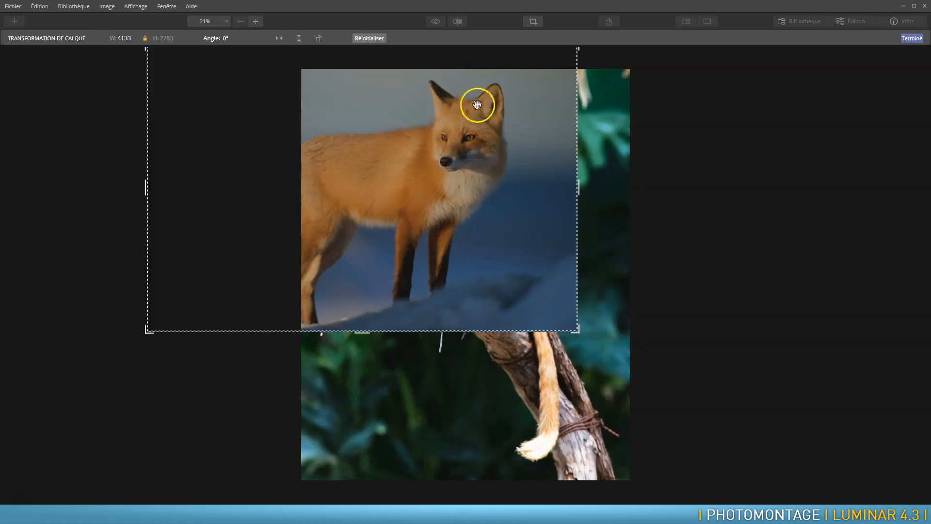
{"action": "left_click", "coordinate": [914, 40]}
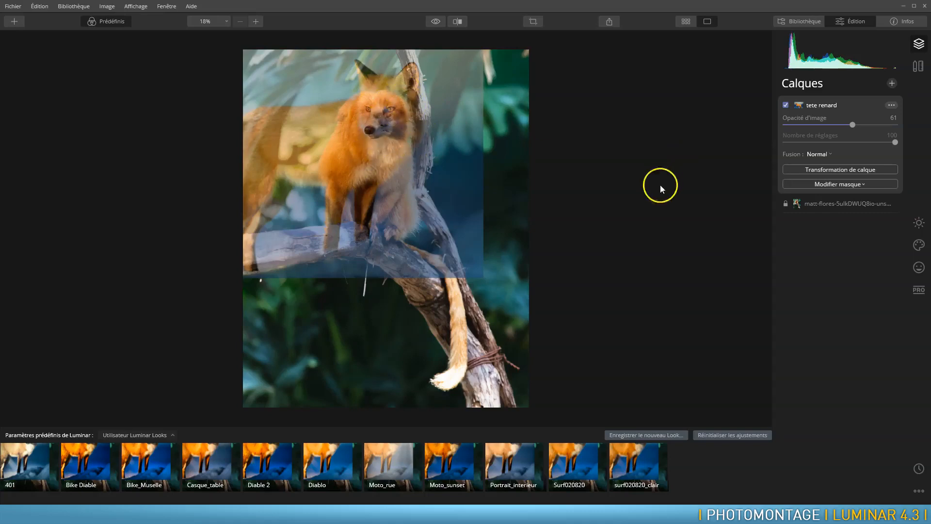
Shift the fox layer slightly left and down over the monkey's head, and set its image opacity to 100
{"action": "left_click", "coordinate": [834, 174]}
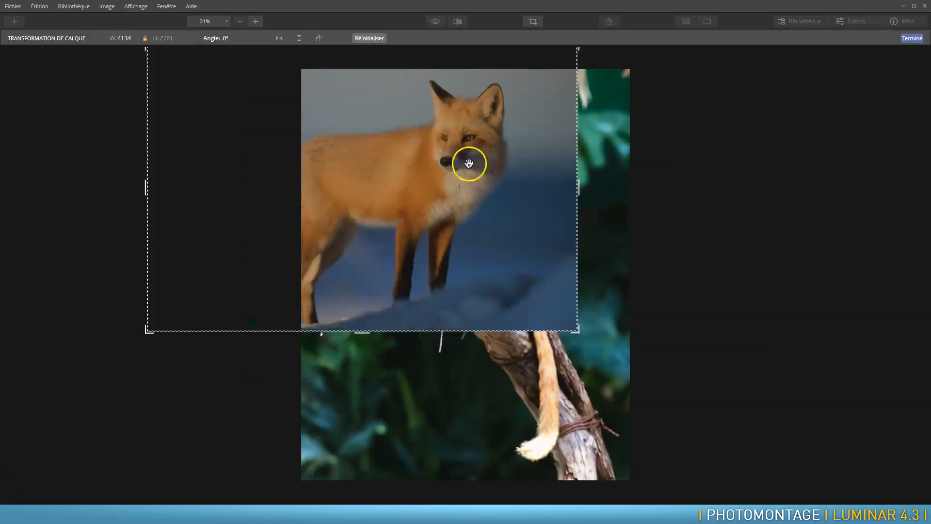
{"action": "left_click_drag", "start_coordinate": [475, 168], "coordinate": [480, 167]}
{"action": "left_click", "coordinate": [914, 40]}
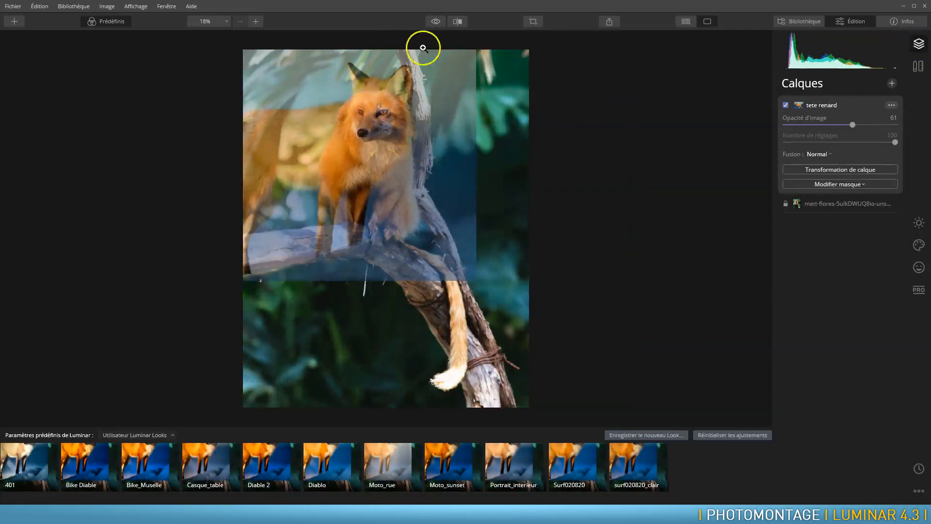
{"action": "left_click_drag", "start_coordinate": [864, 126], "coordinate": [910, 132]}
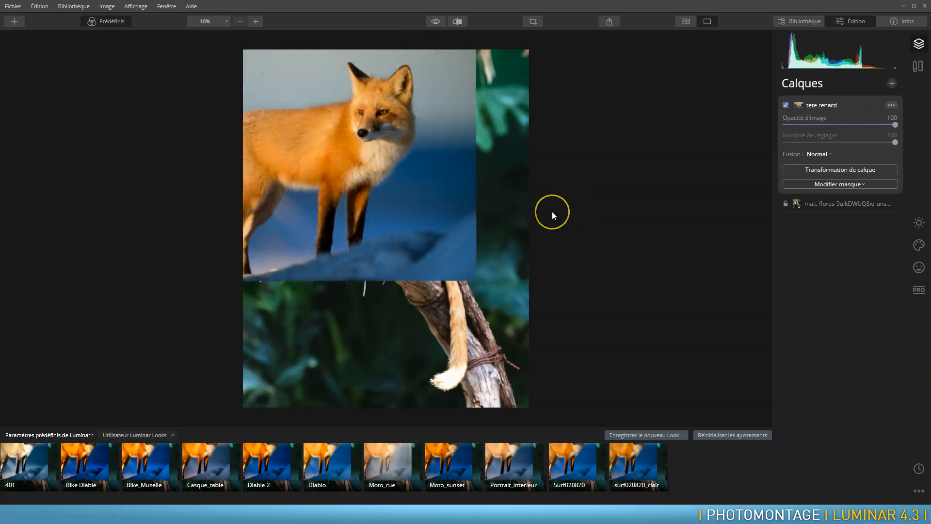